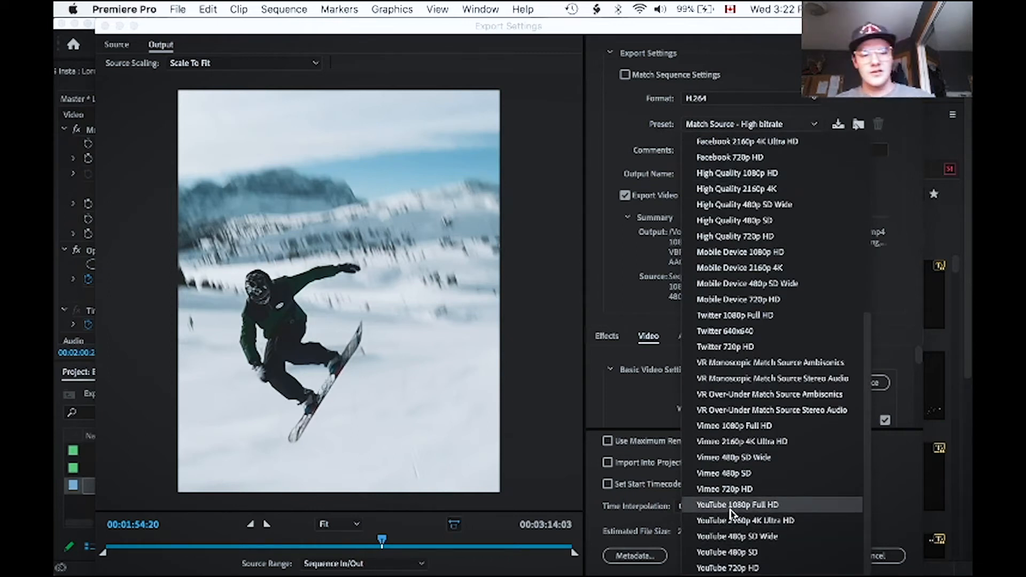
- Apply the YouTube 1080p Full HD export preset, match its video settings to the source and enable maximum render quality
{"action": "left_click", "coordinate": [732, 508]}
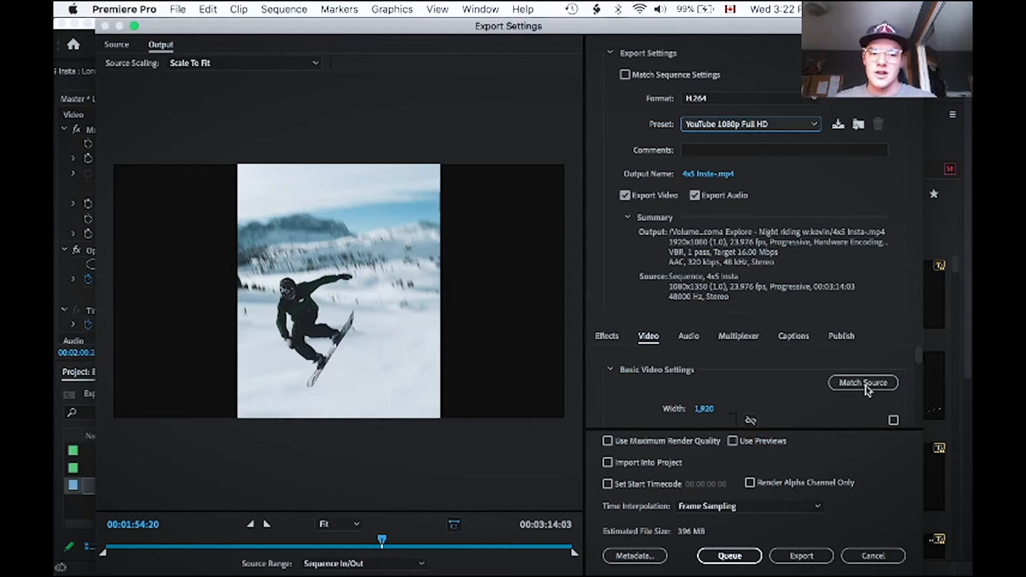
{"action": "left_click", "coordinate": [866, 386]}
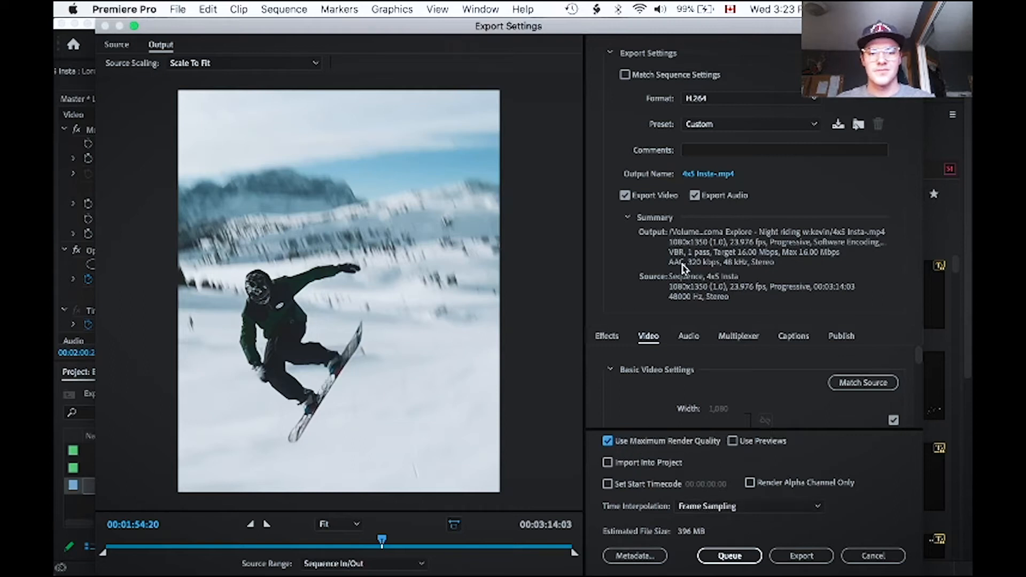
{"action": "scroll", "coordinate": [660, 403], "scroll_direction": "down", "scroll_amount": 10}
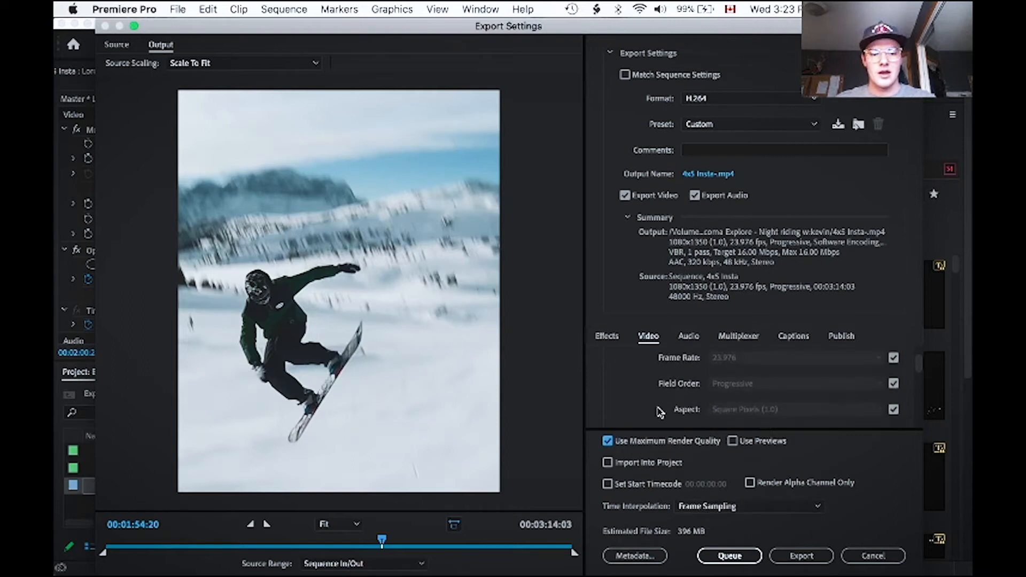
{"action": "scroll", "coordinate": [659, 412], "scroll_direction": "up", "scroll_amount": 10}
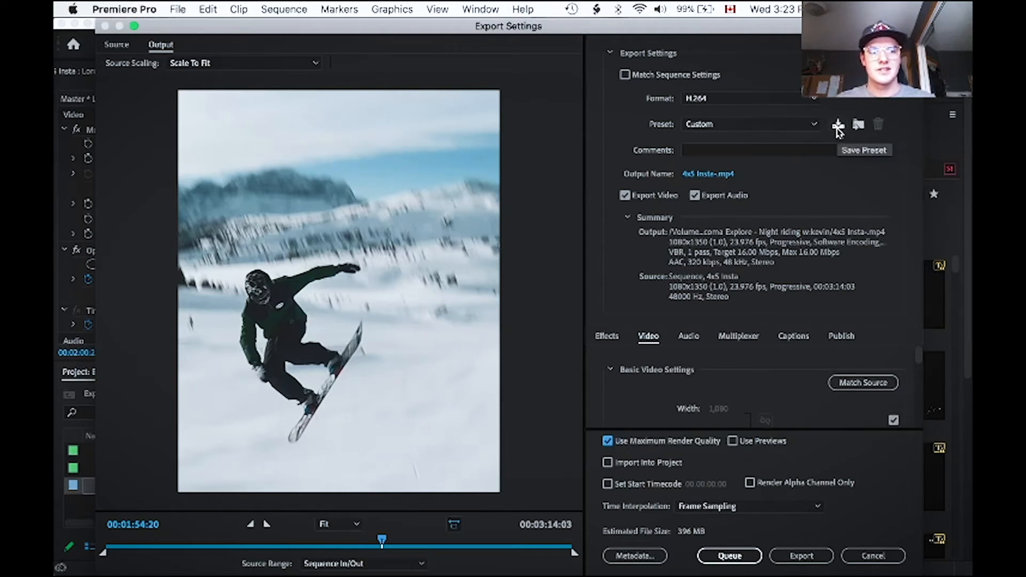
- Save the export settings as a preset named "4x5 Insta Export Preset" and check it in the list of presets
{"action": "left_click", "coordinate": [838, 126]}
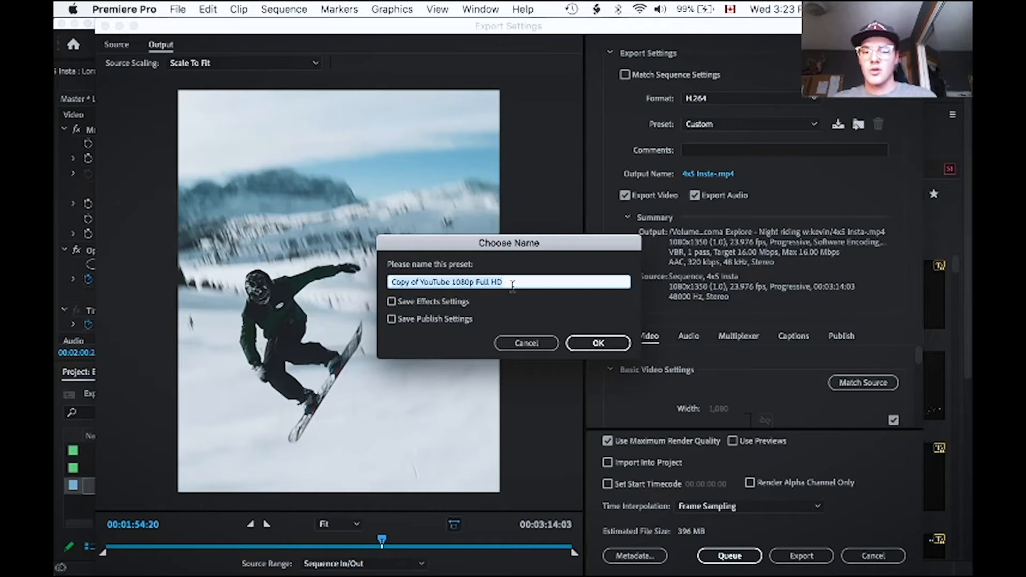
{"action": "key", "text": "BackSpace"}
{"action": "type", "text": "4x"}
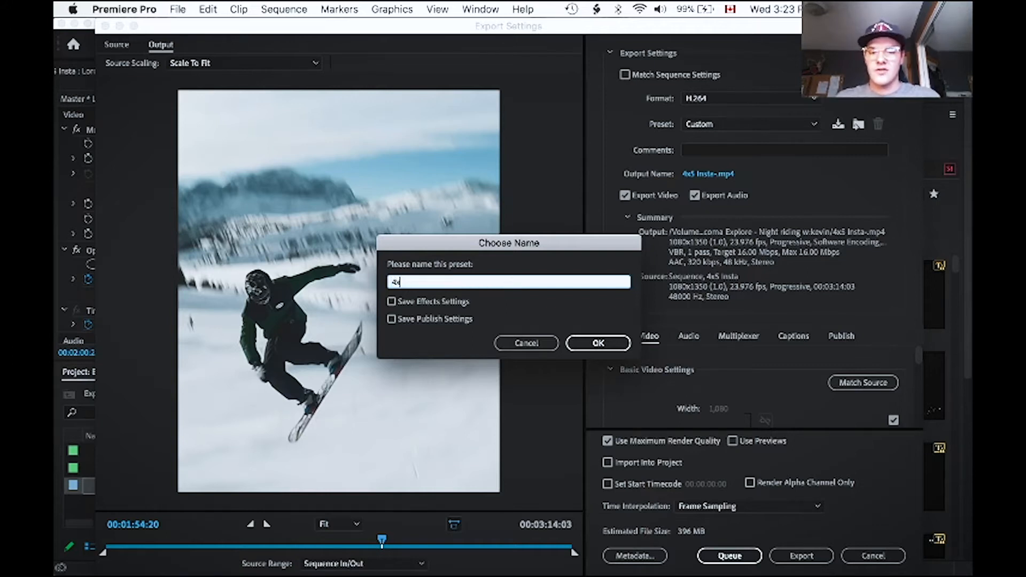
{"action": "type", "text": "5 Insta"}
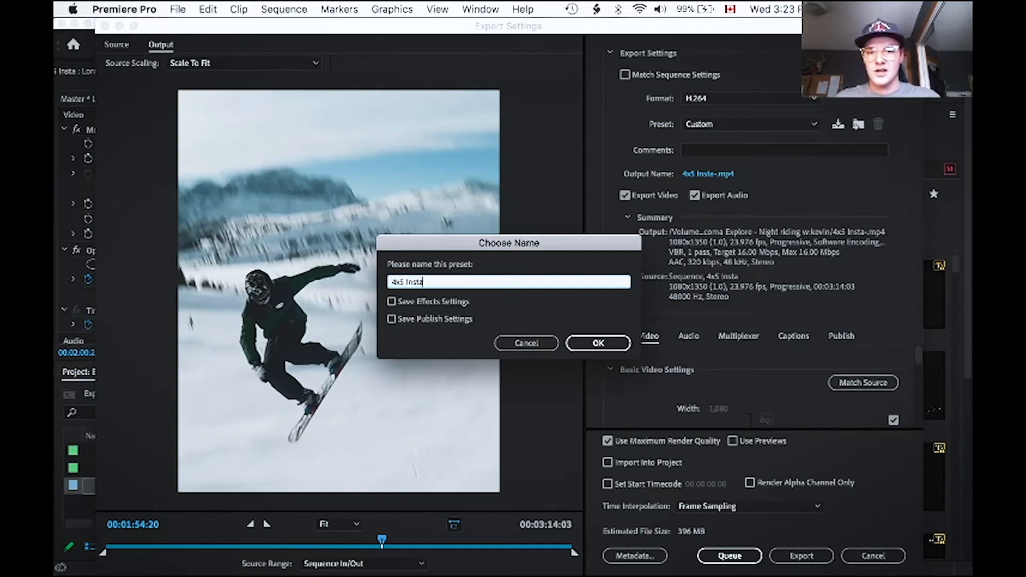
{"action": "type", "text": " Fx"}
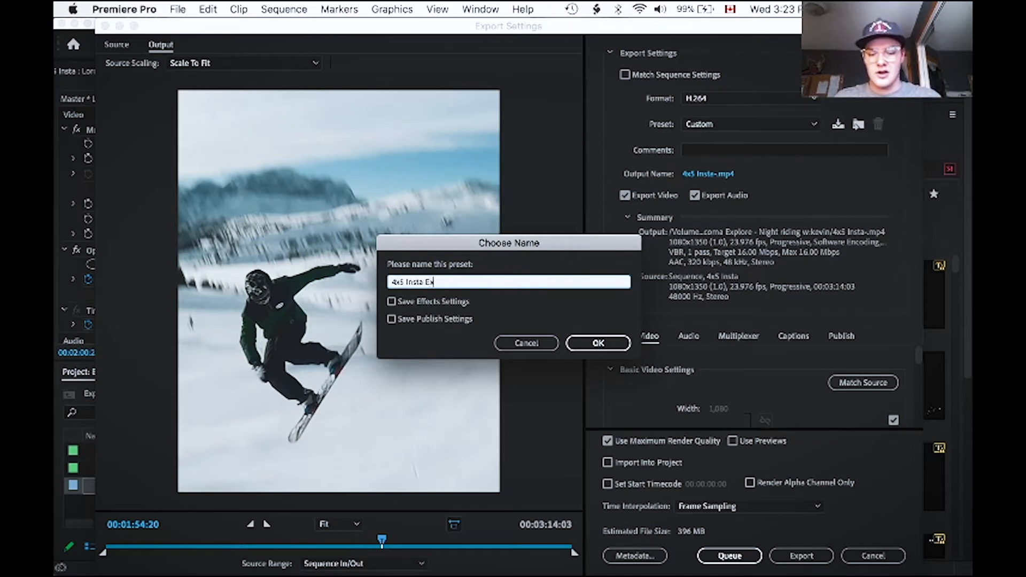
{"action": "type", "text": "port Pre"}
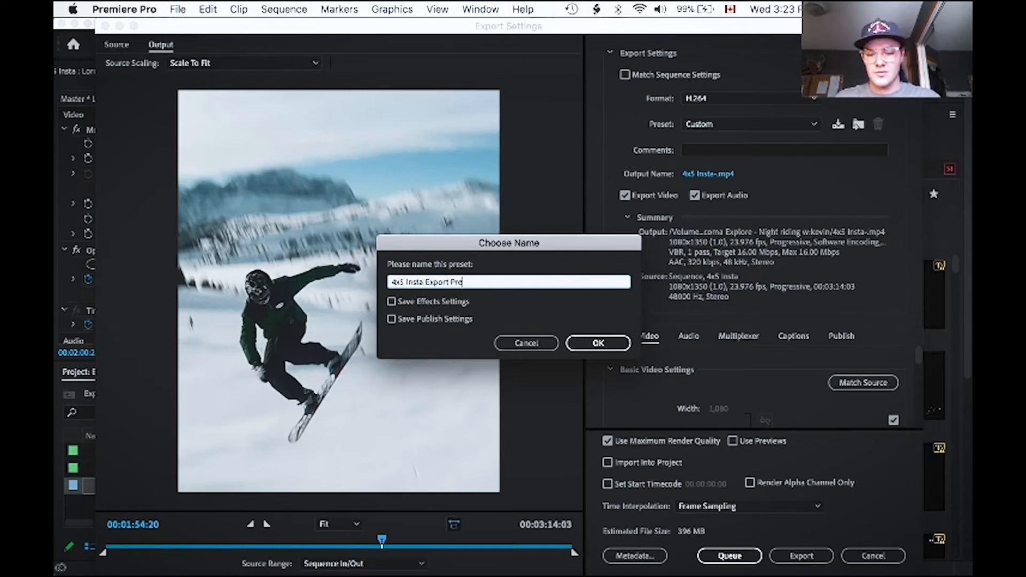
{"action": "type", "text": "set"}
{"action": "left_click", "coordinate": [599, 343]}
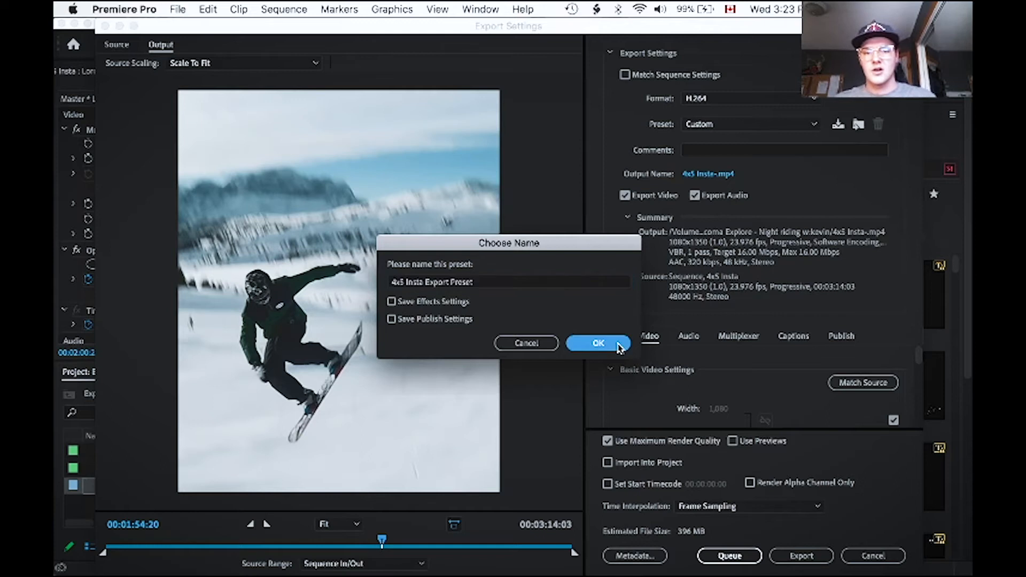
{"action": "left_click", "coordinate": [726, 121]}
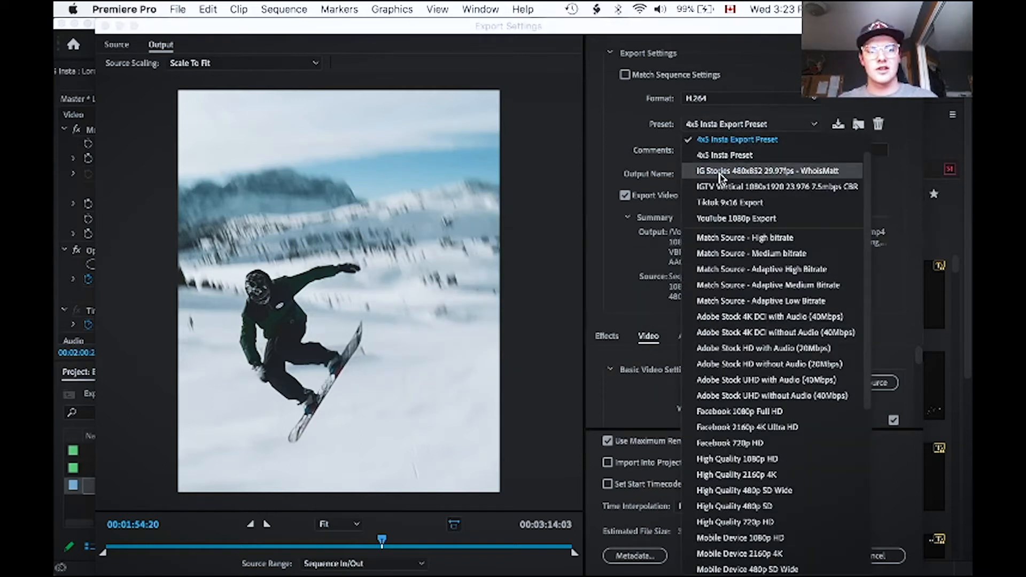
{"action": "scroll", "coordinate": [721, 177], "scroll_direction": "down", "scroll_amount": 5}
{"action": "scroll", "coordinate": [722, 174], "scroll_direction": "up", "scroll_amount": 8}
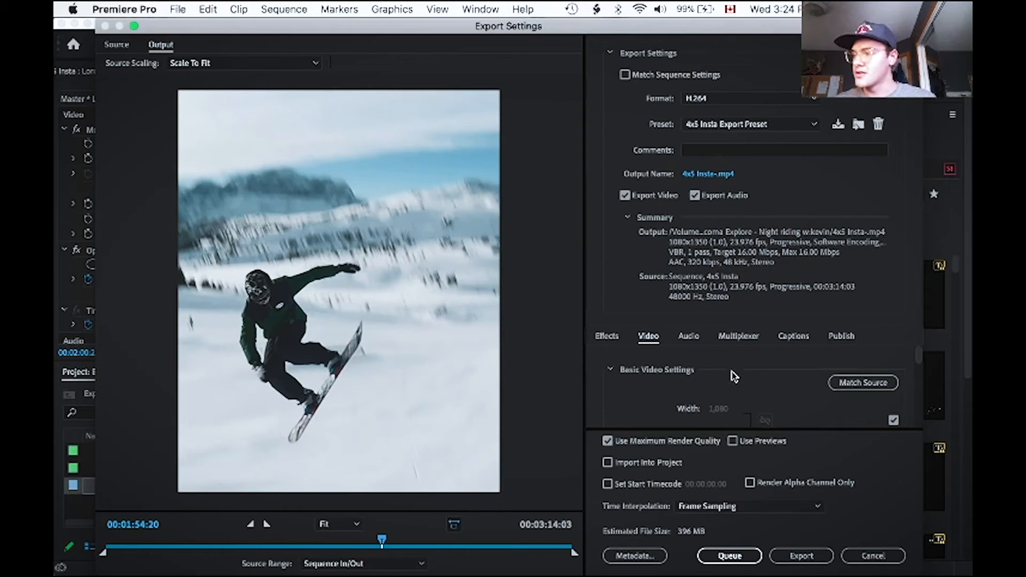
{"action": "scroll", "coordinate": [695, 406], "scroll_direction": "down", "scroll_amount": 3}
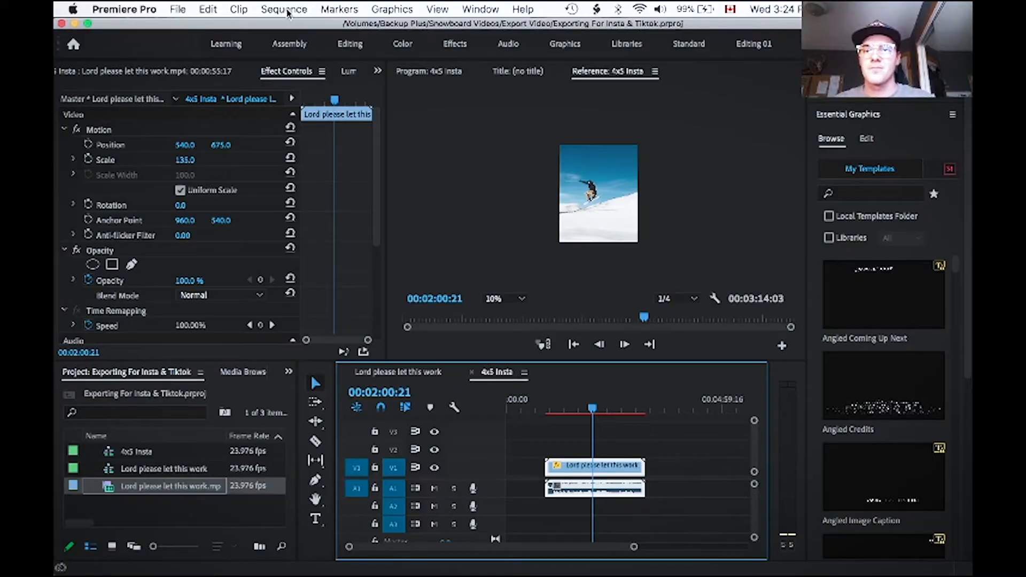
- Create a new DSLR 1080p24 sequence named "9x16 Tiktok / Insta Stories"
{"action": "left_click", "coordinate": [178, 9]}
{"action": "mouse_move", "coordinate": [193, 26]}
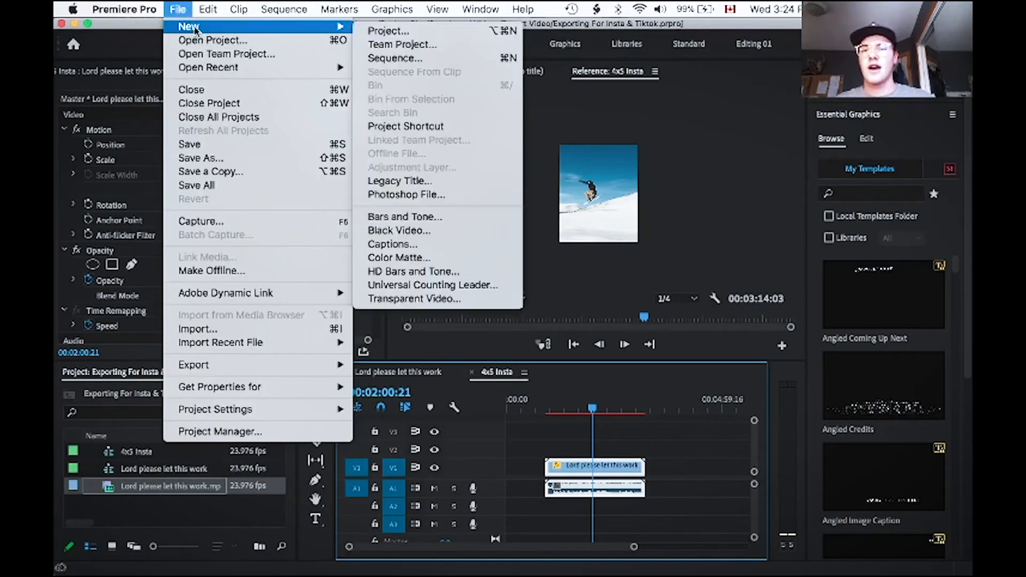
{"action": "left_click", "coordinate": [436, 59]}
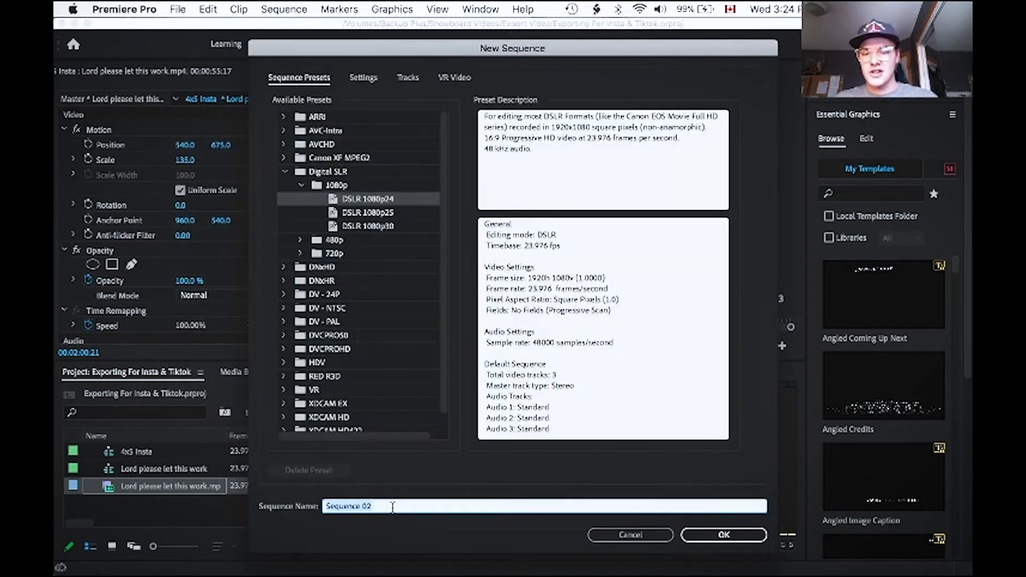
{"action": "type", "text": "9x16 Tiktok / Insta Stories"}
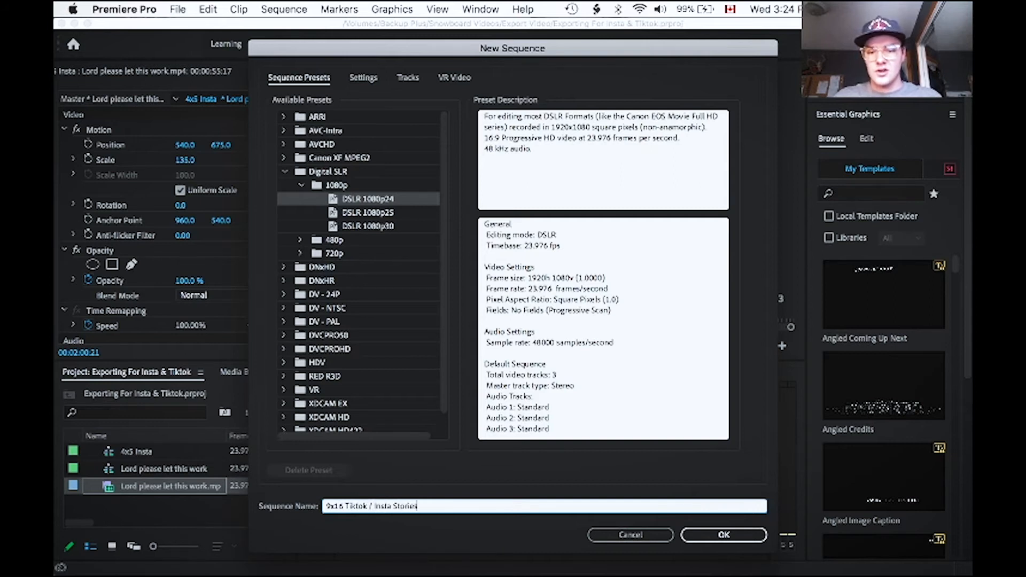
{"action": "key", "text": "Return"}
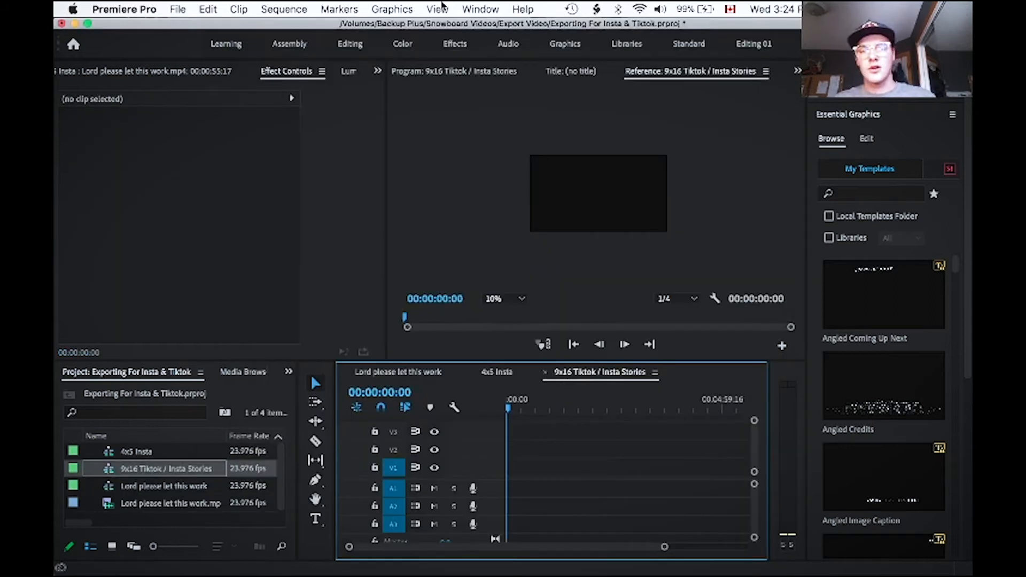
- Set the new sequence's frame size to 1080 horizontal by 1920 vertical, with a timebase of 23.976 frames/second
{"action": "left_click", "coordinate": [294, 8]}
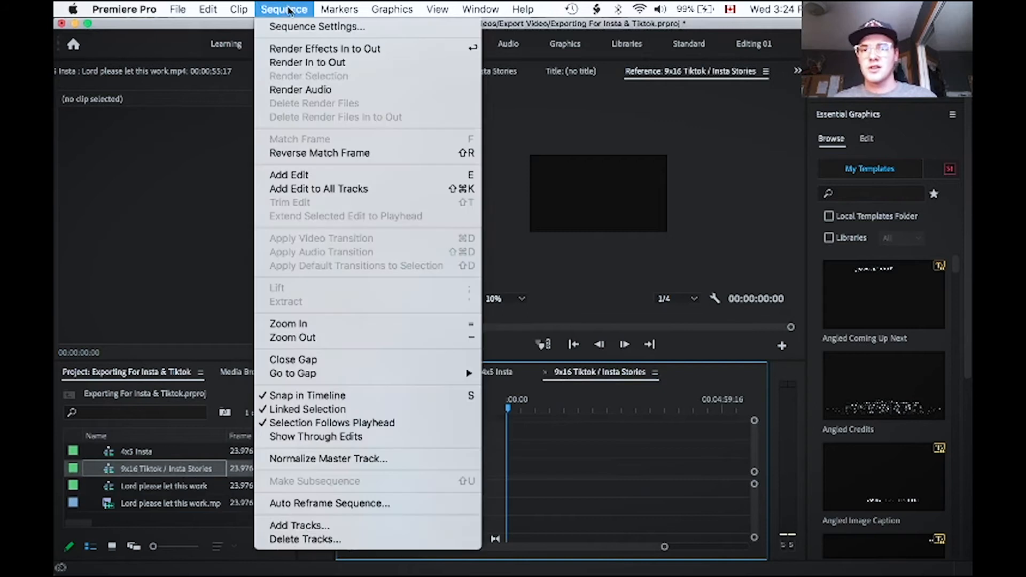
{"action": "left_click", "coordinate": [301, 32]}
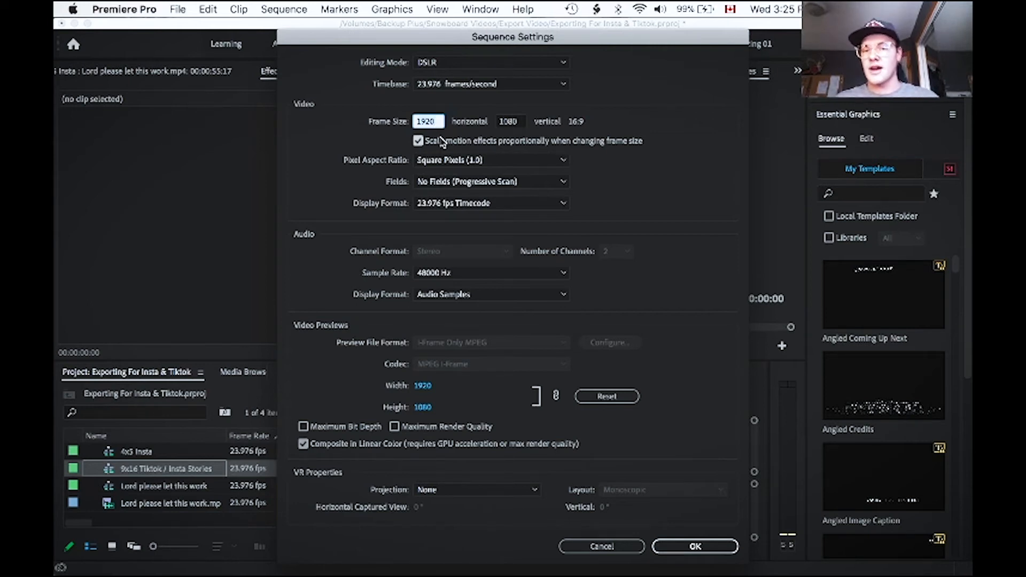
{"action": "left_click", "coordinate": [522, 121]}
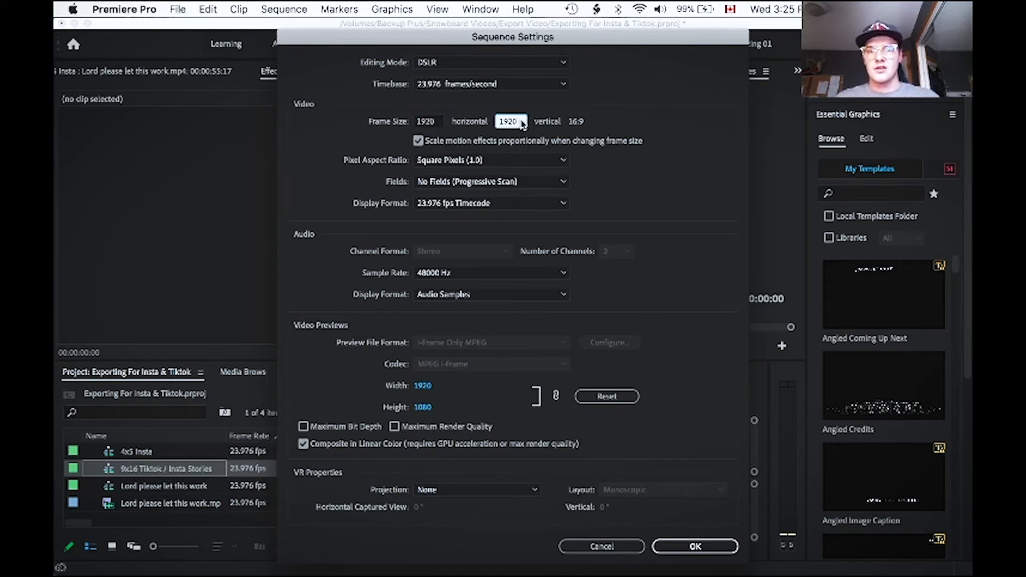
{"action": "left_click", "coordinate": [435, 121]}
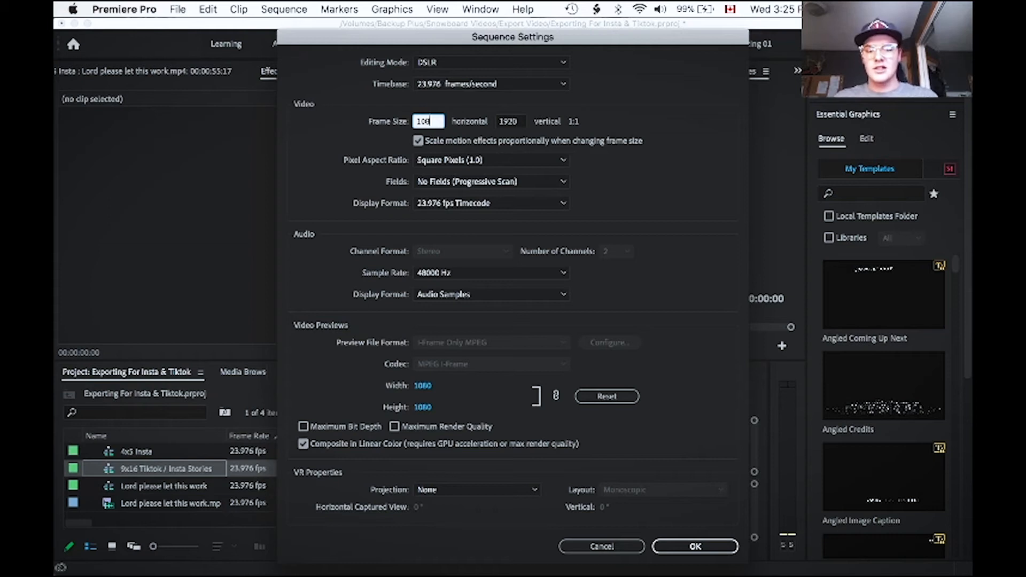
{"action": "left_click", "coordinate": [625, 194]}
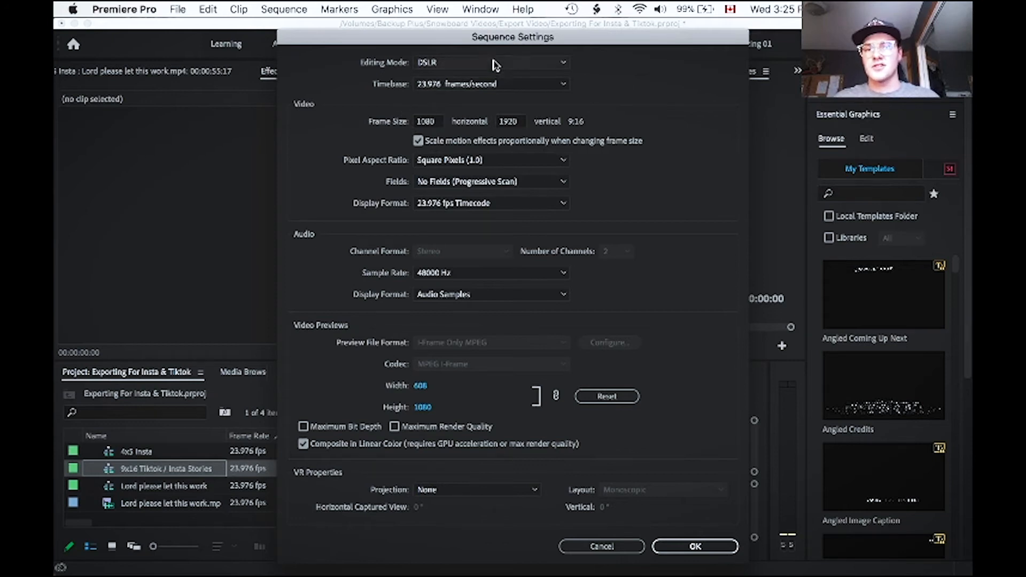
{"action": "left_click", "coordinate": [444, 84]}
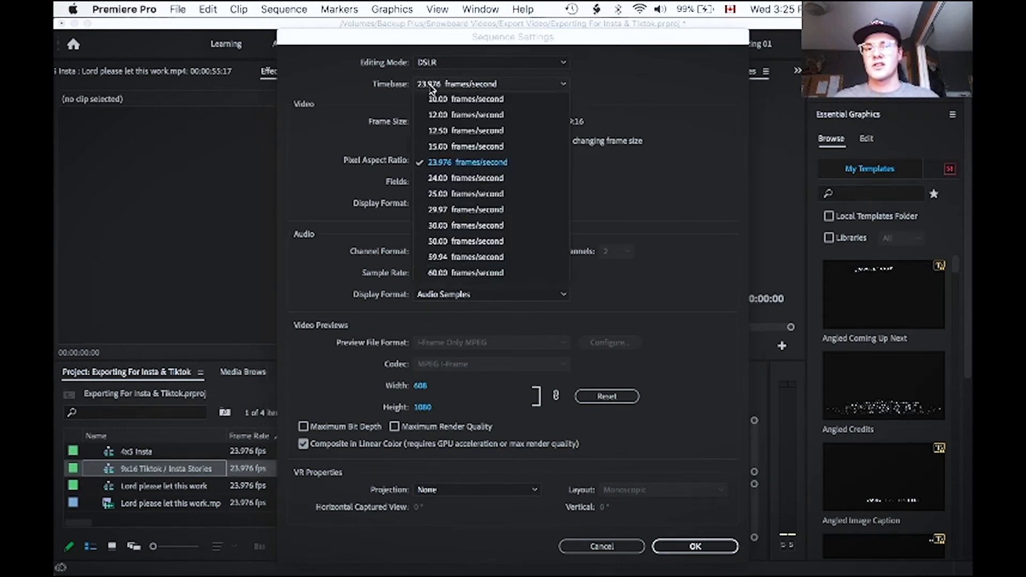
{"action": "left_click", "coordinate": [454, 165]}
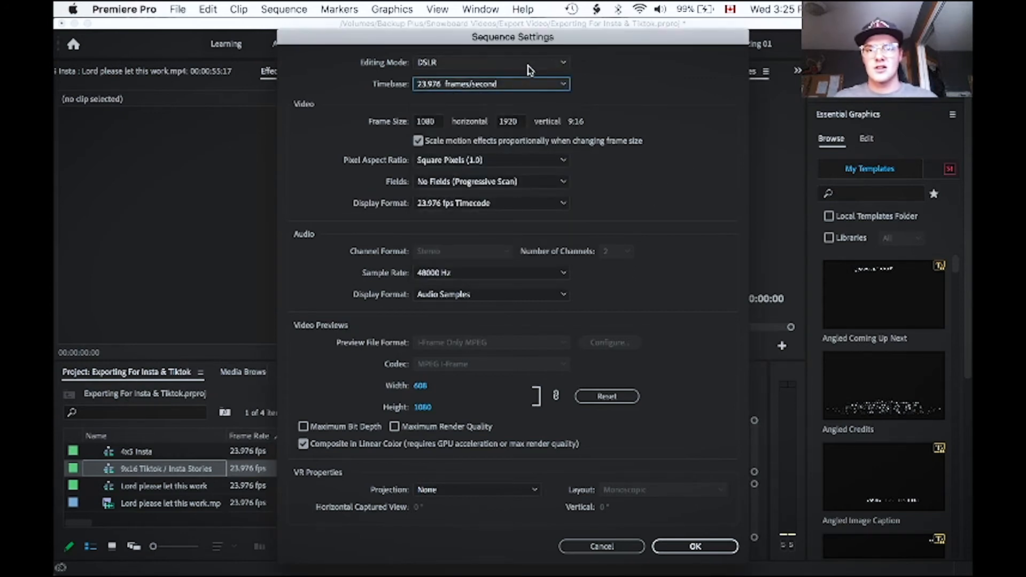
{"action": "left_click", "coordinate": [676, 546]}
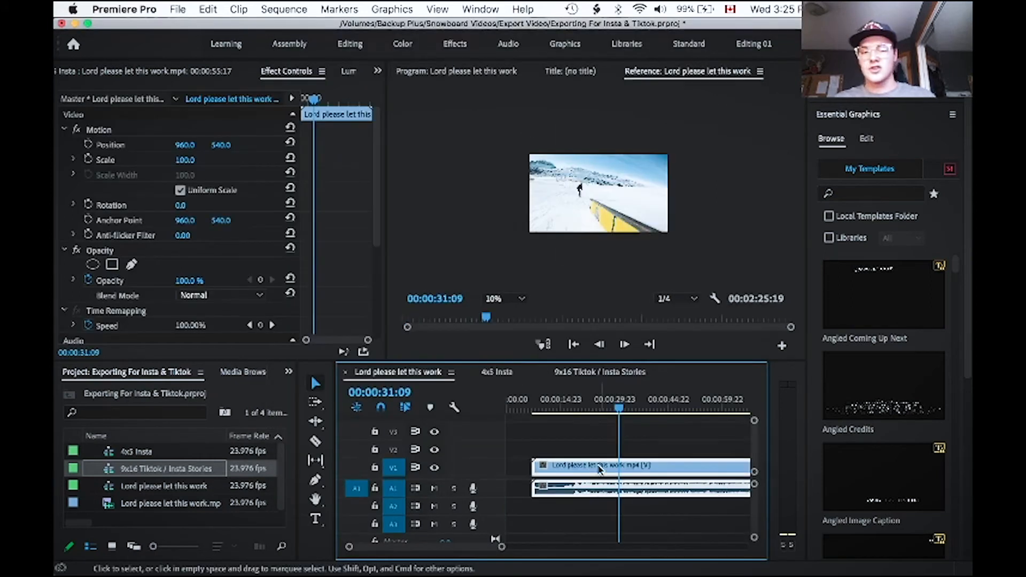
- Copy the clip from the "Lord please let this work" sequence into the 9x16 sequence and preview a frame at 00:02:02:21
{"action": "left_click_drag", "start_coordinate": [600, 470], "coordinate": [567, 473]}
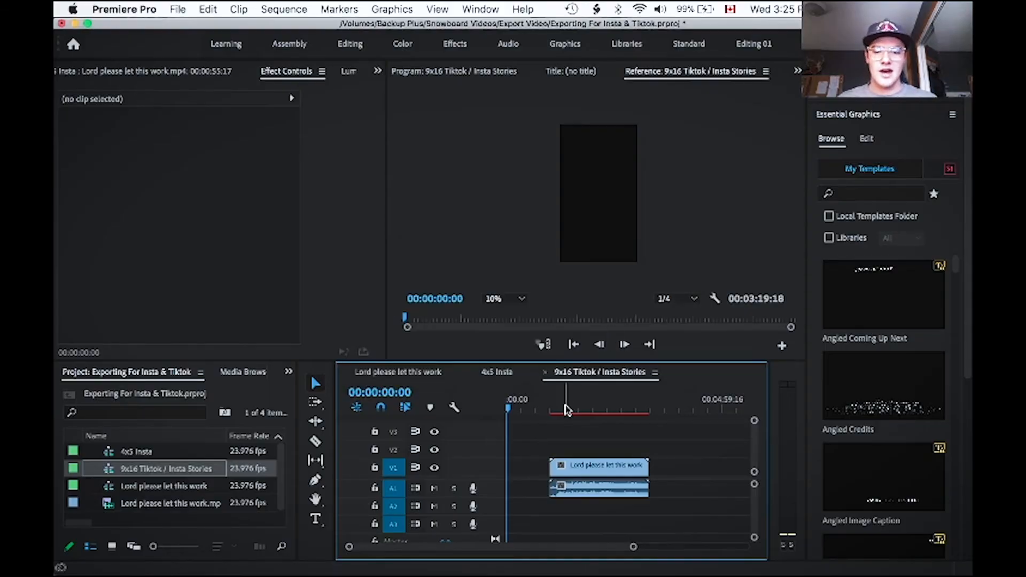
{"action": "left_click", "coordinate": [567, 410]}
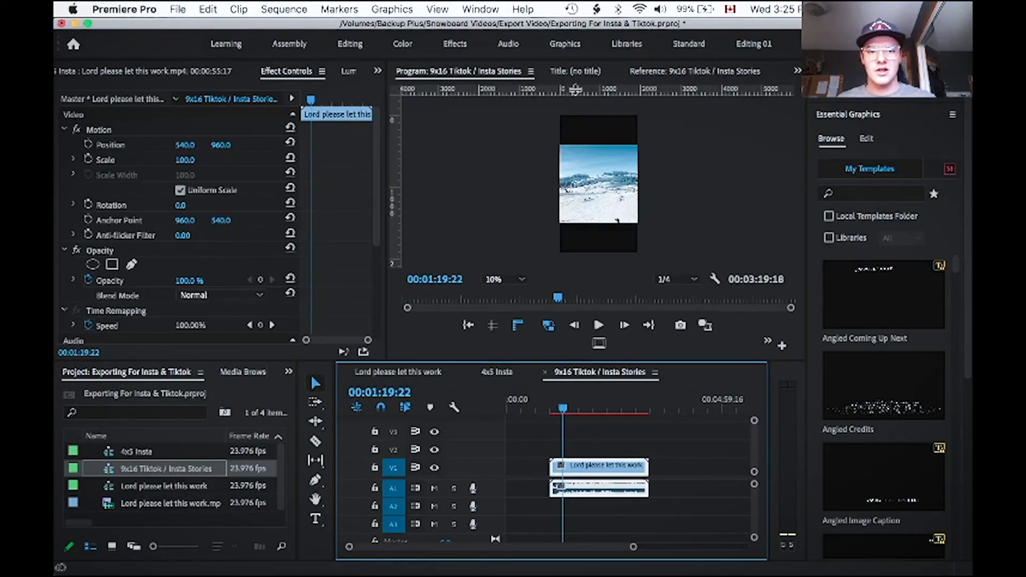
{"action": "left_click", "coordinate": [595, 410]}
- Scale the copied clip to 185 so it fills the vertical frame, and set the program preview zoom to Fit
{"action": "left_click", "coordinate": [487, 283]}
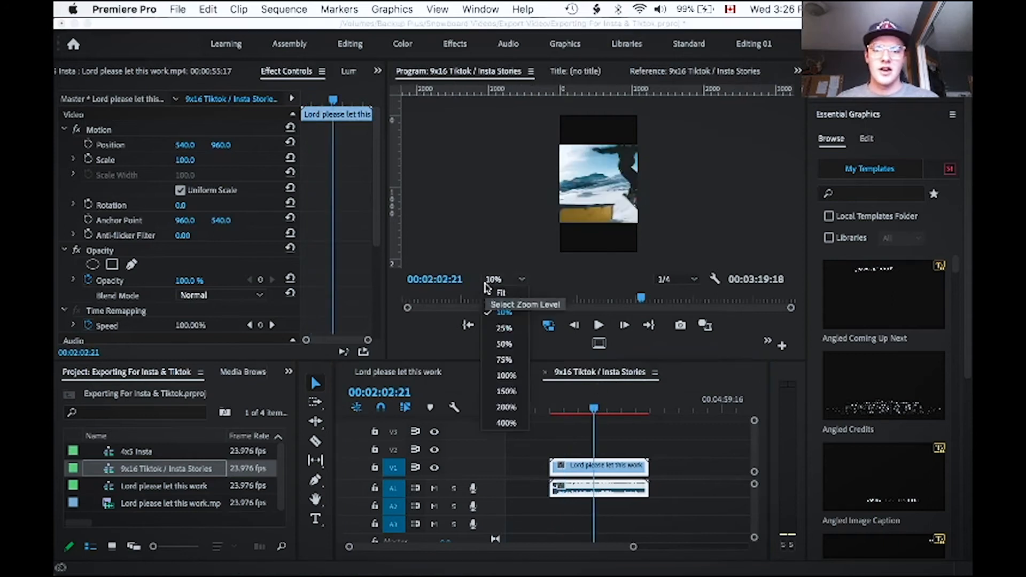
{"action": "left_click", "coordinate": [499, 293]}
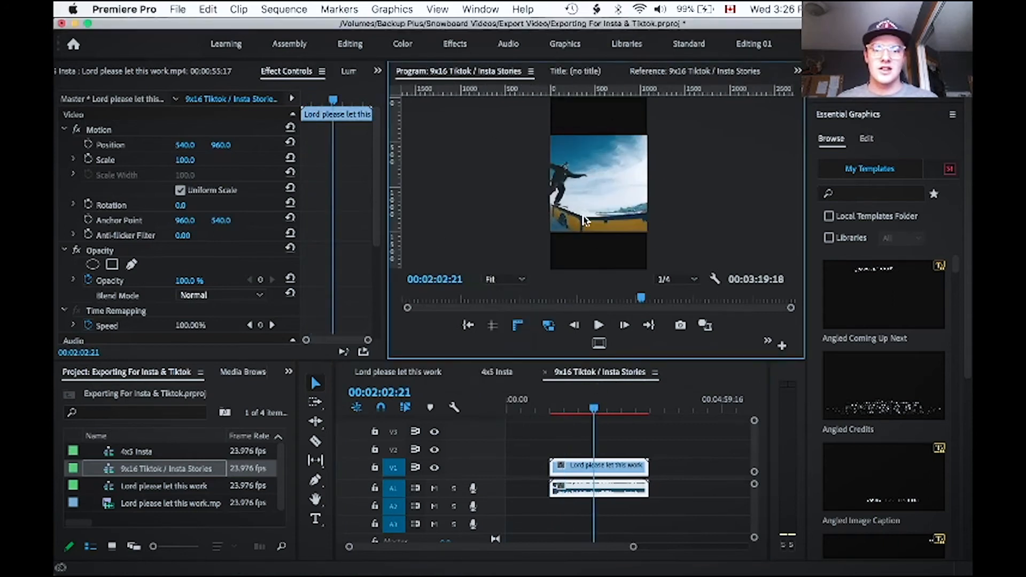
{"action": "left_click", "coordinate": [505, 279]}
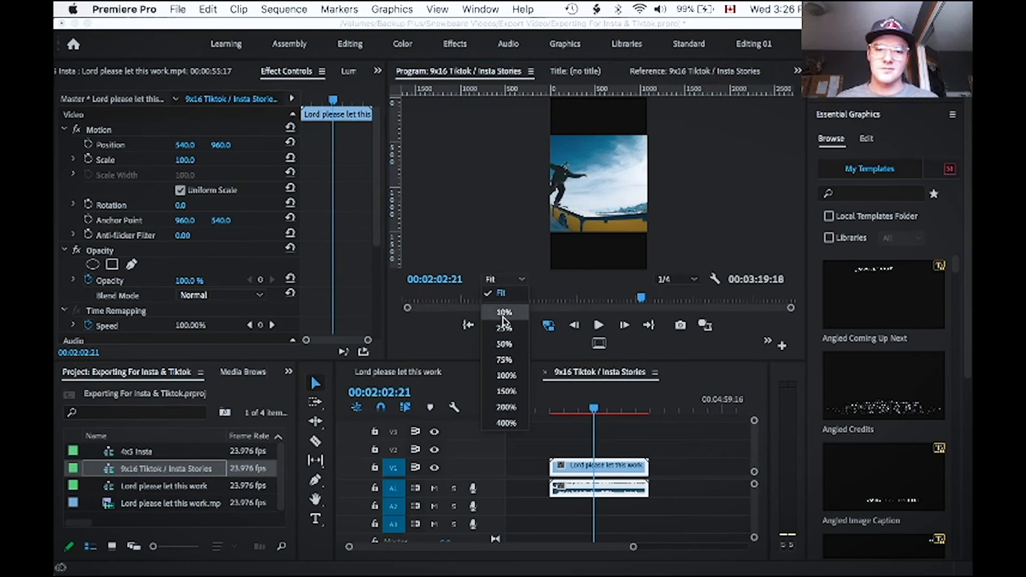
{"action": "left_click", "coordinate": [500, 303]}
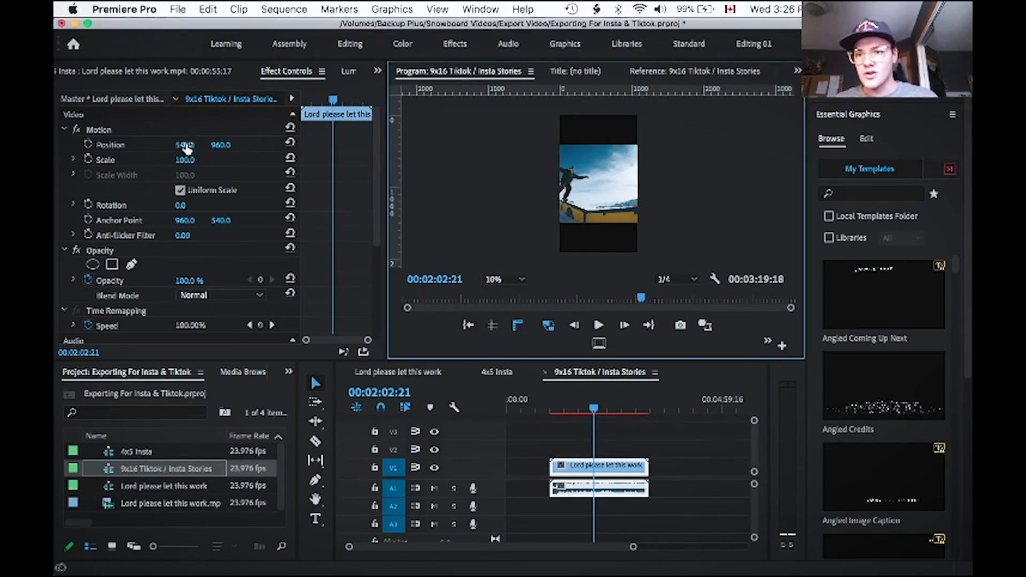
{"action": "left_click", "coordinate": [188, 160]}
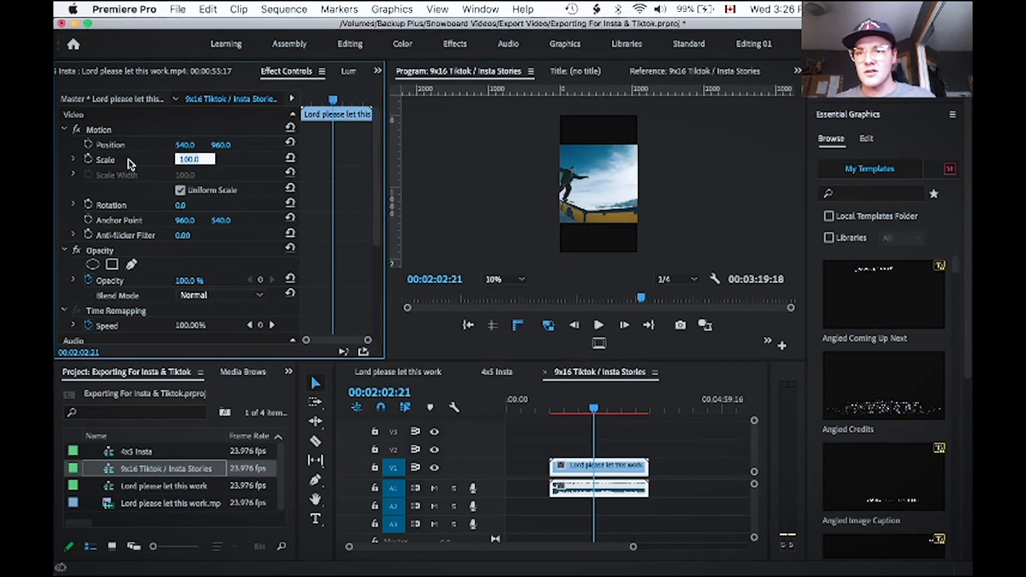
{"action": "left_click", "coordinate": [129, 162]}
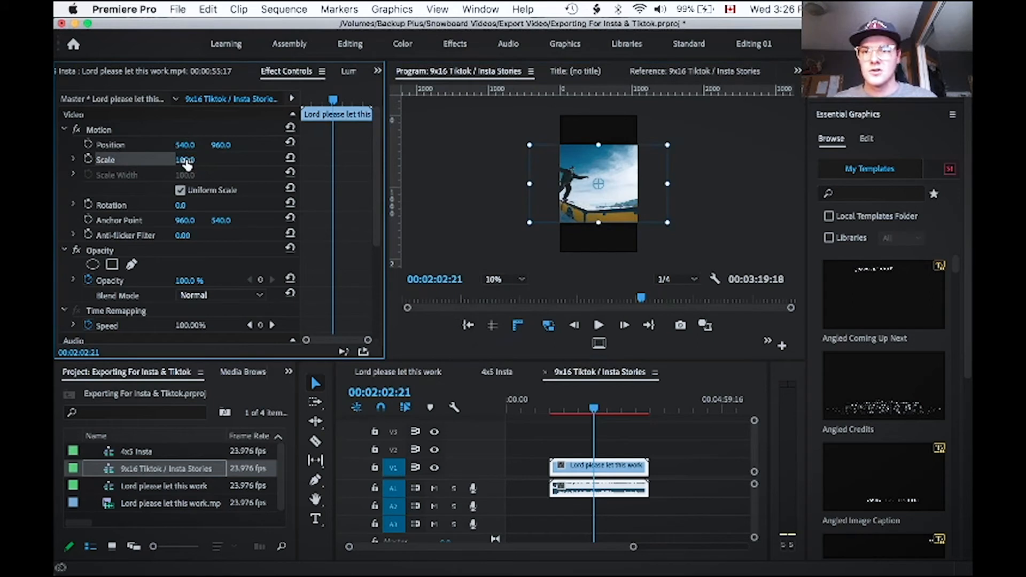
{"action": "left_click_drag", "start_coordinate": [185, 160], "coordinate": [231, 160]}
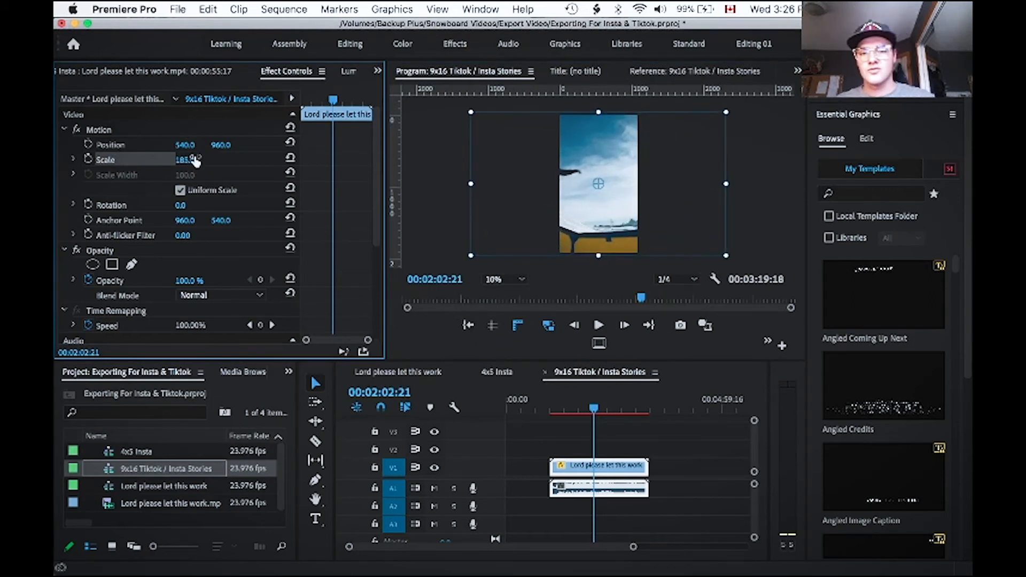
{"action": "left_click", "coordinate": [529, 279]}
{"action": "left_click", "coordinate": [510, 294]}
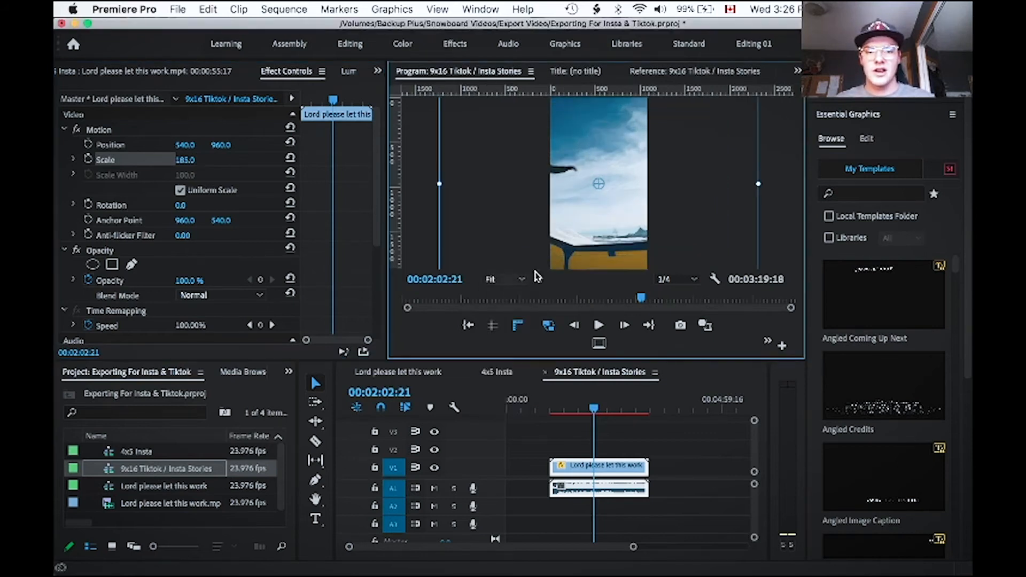
- Set the program preview zoom to 10% and open the export settings for the 9x16 sequence
{"action": "left_click", "coordinate": [491, 280]}
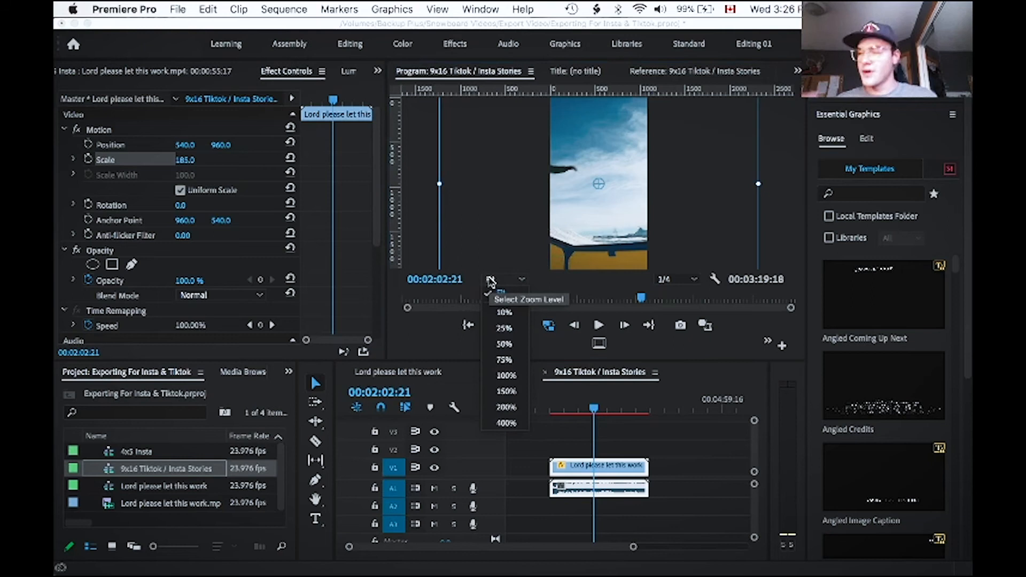
{"action": "left_click", "coordinate": [505, 313]}
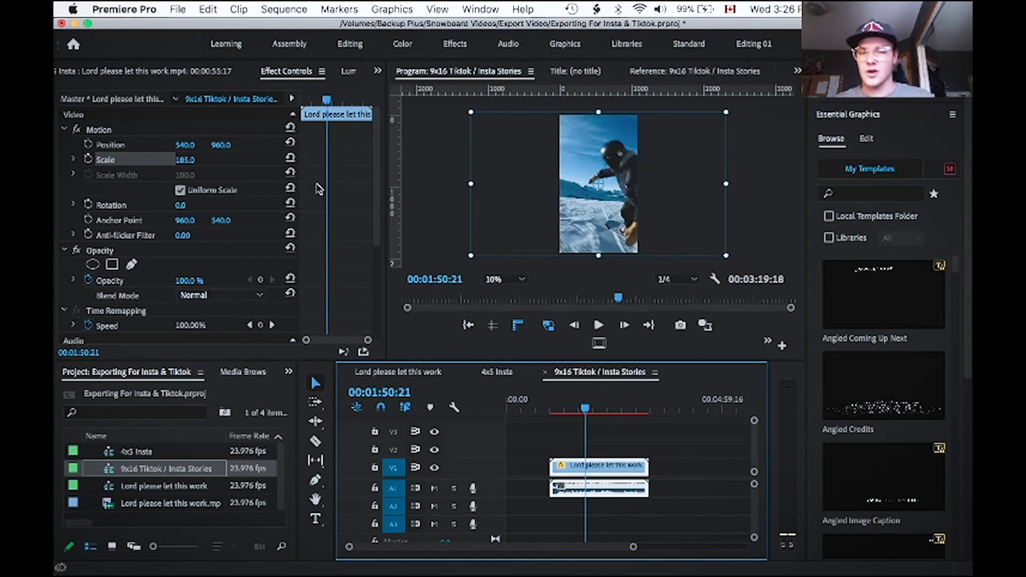
{"action": "key", "text": "super+m"}
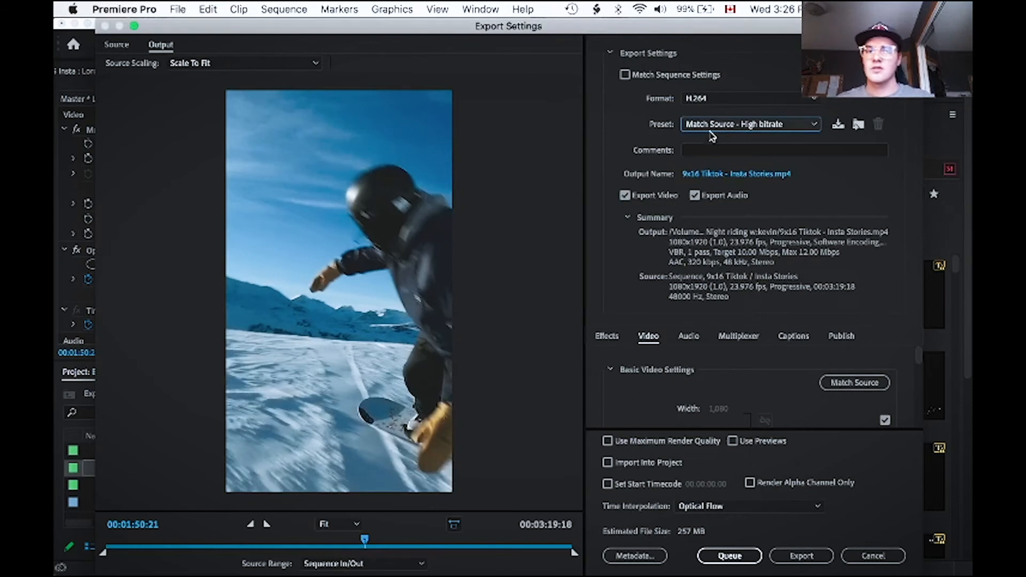
- Apply the YouTube 1080p Full HD export preset, match its video settings to the source, and enable maximum render quality
{"action": "left_click", "coordinate": [711, 127]}
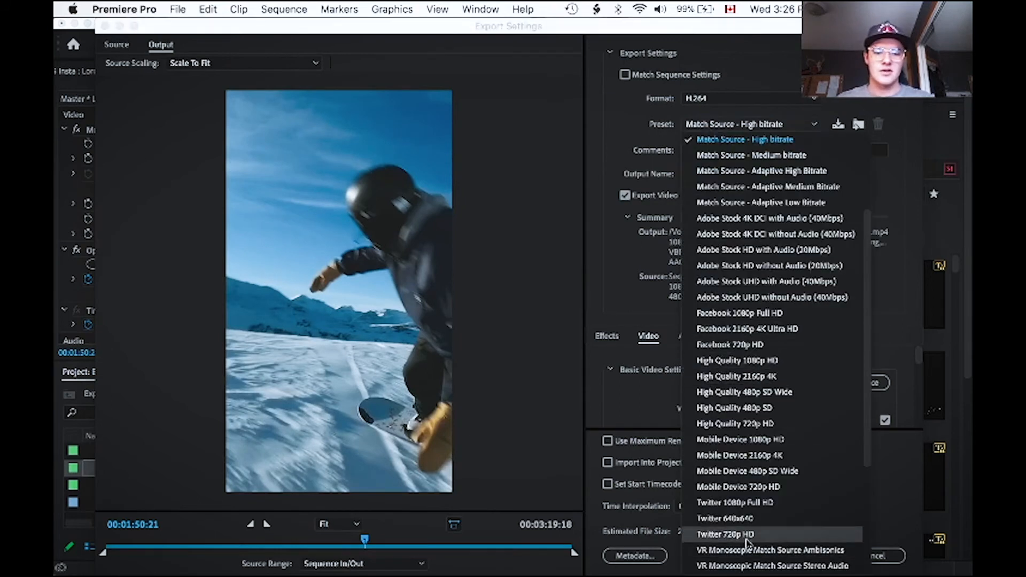
{"action": "scroll", "coordinate": [748, 363], "scroll_direction": "down", "scroll_amount": 5}
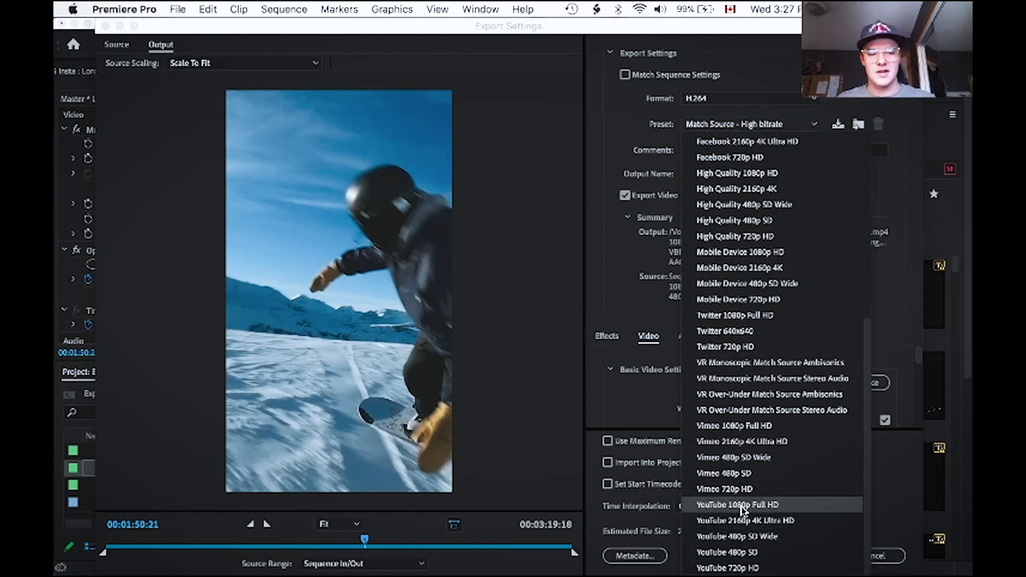
{"action": "left_click", "coordinate": [741, 508]}
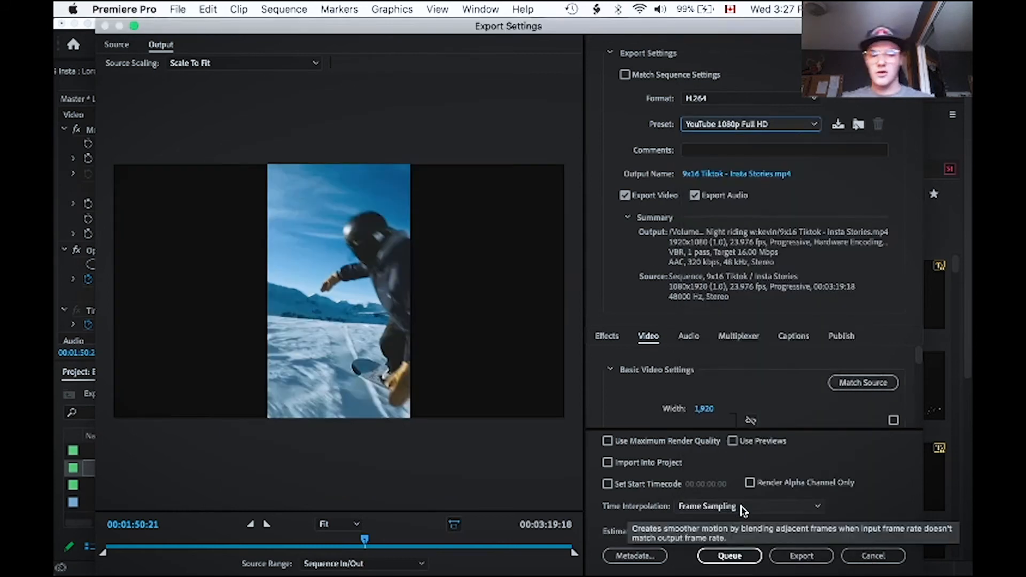
{"action": "left_click", "coordinate": [857, 389]}
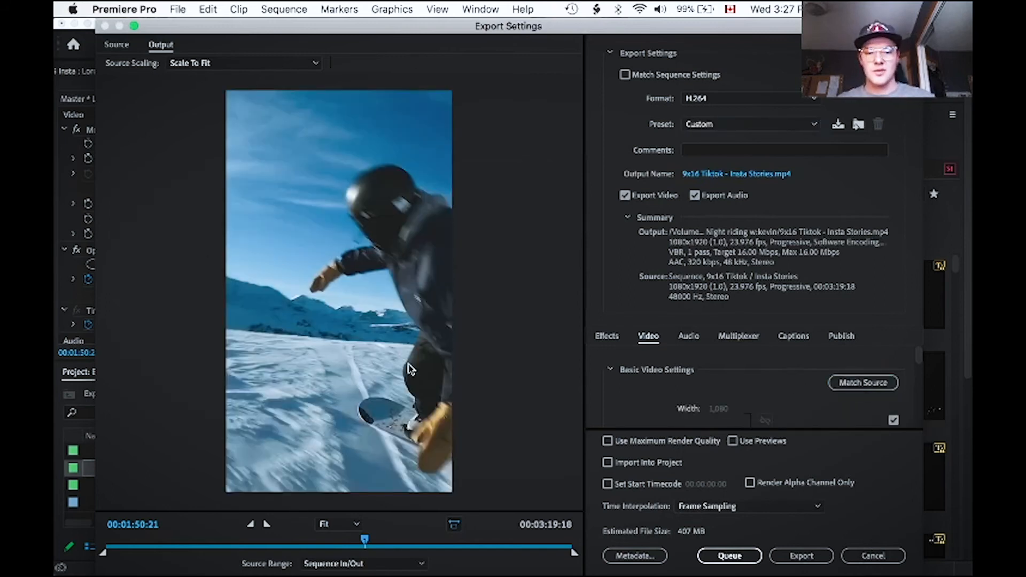
{"action": "left_click", "coordinate": [608, 442]}
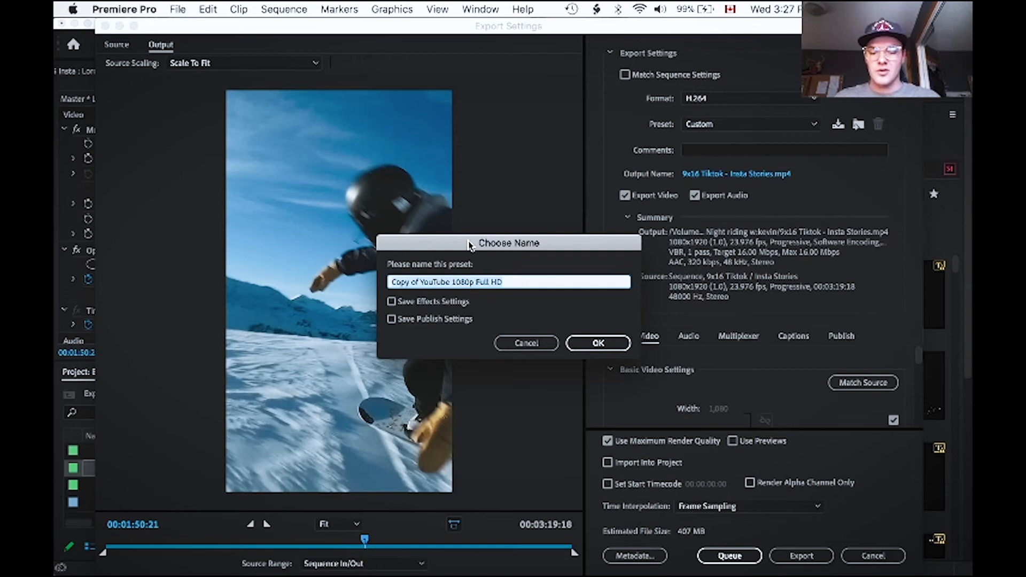
- Save the export settings as a preset named "9x16 Tiktok / IG stories"
{"action": "type", "text": "Tiktok / IG stories"}
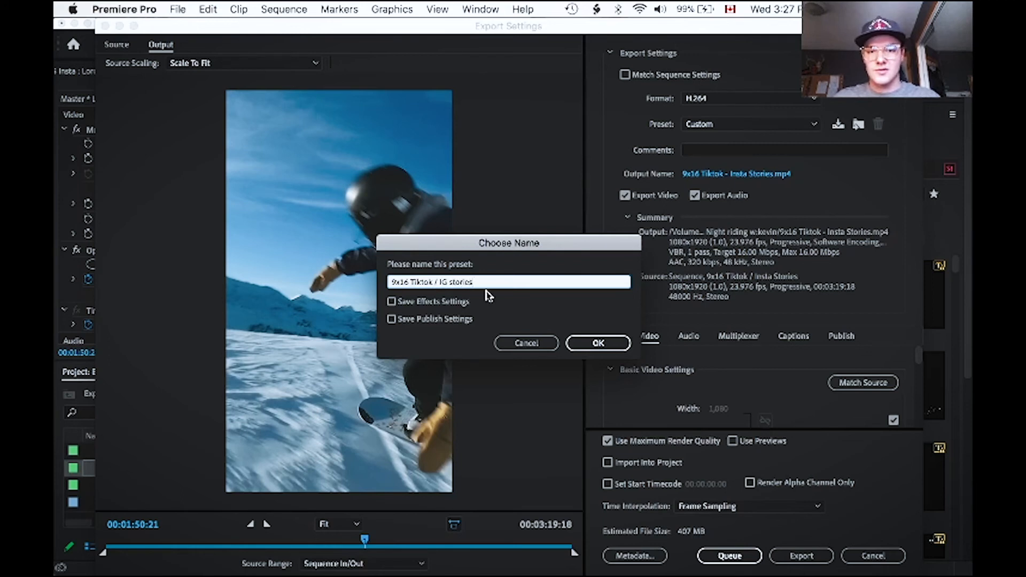
{"action": "left_click", "coordinate": [598, 343]}
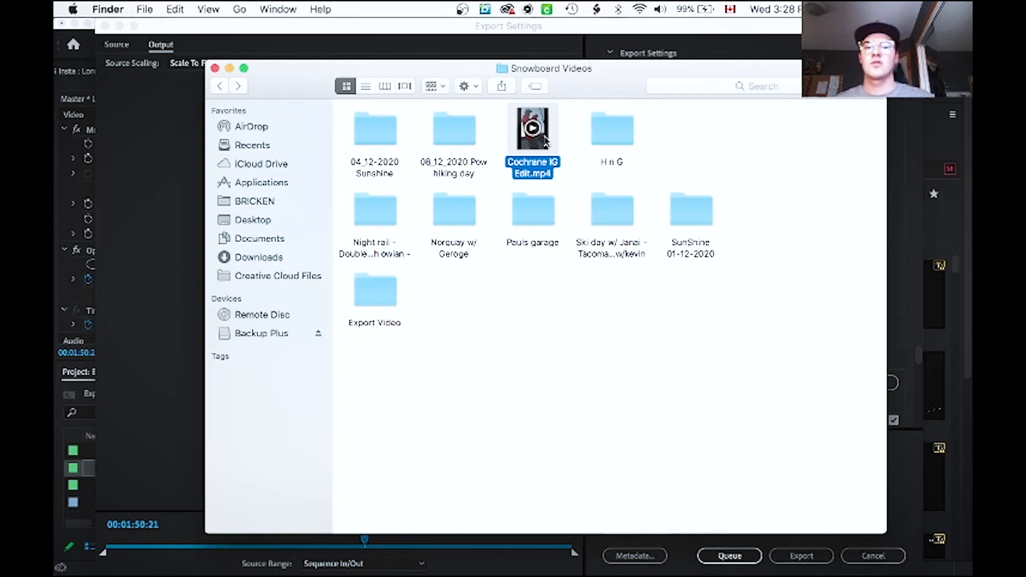
- Open "Cochrane IG Edit.mp4" from the Snowboard Videos folder in QuickTime Player and scrub through it to examine the vertical framing
{"action": "double_click", "coordinate": [535, 131]}
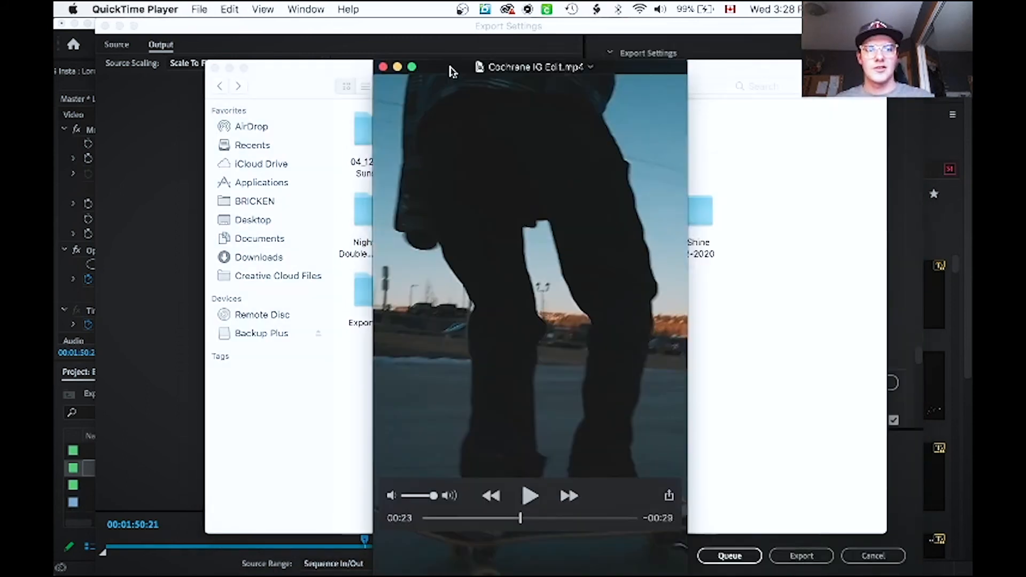
{"action": "left_click_drag", "start_coordinate": [452, 71], "coordinate": [388, 8]}
{"action": "left_click", "coordinate": [470, 477]}
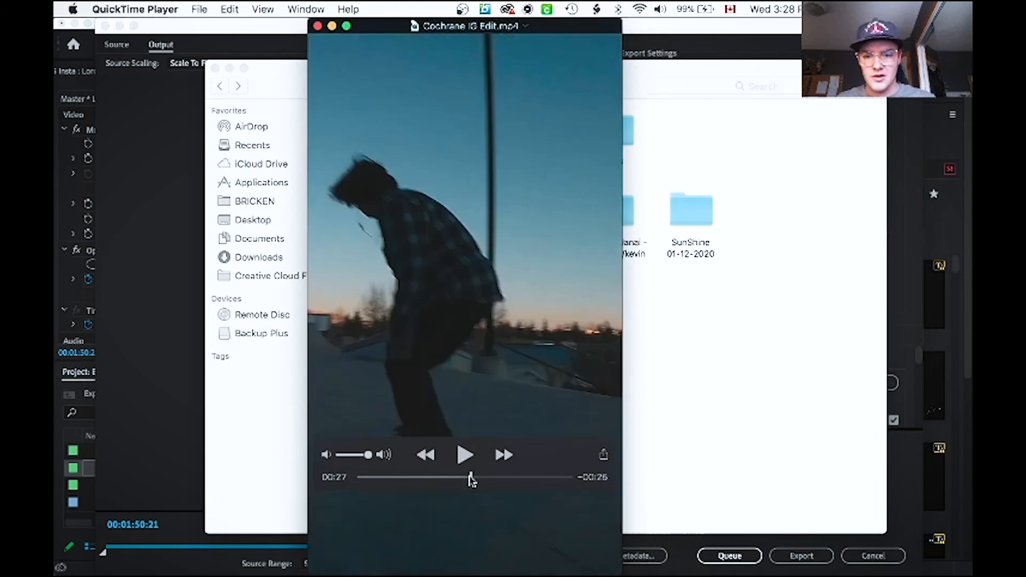
{"action": "left_click_drag", "start_coordinate": [471, 480], "coordinate": [481, 500]}
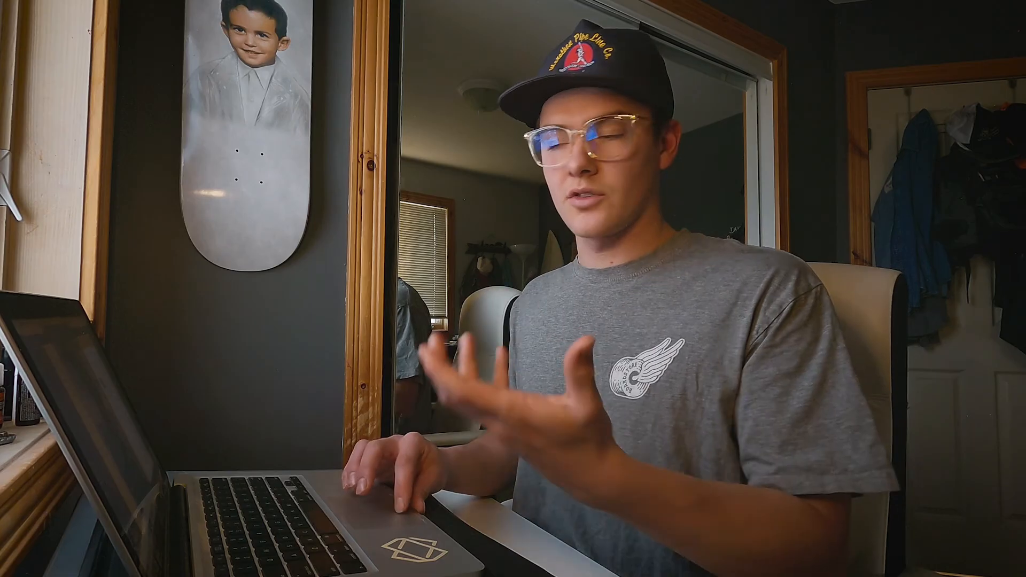